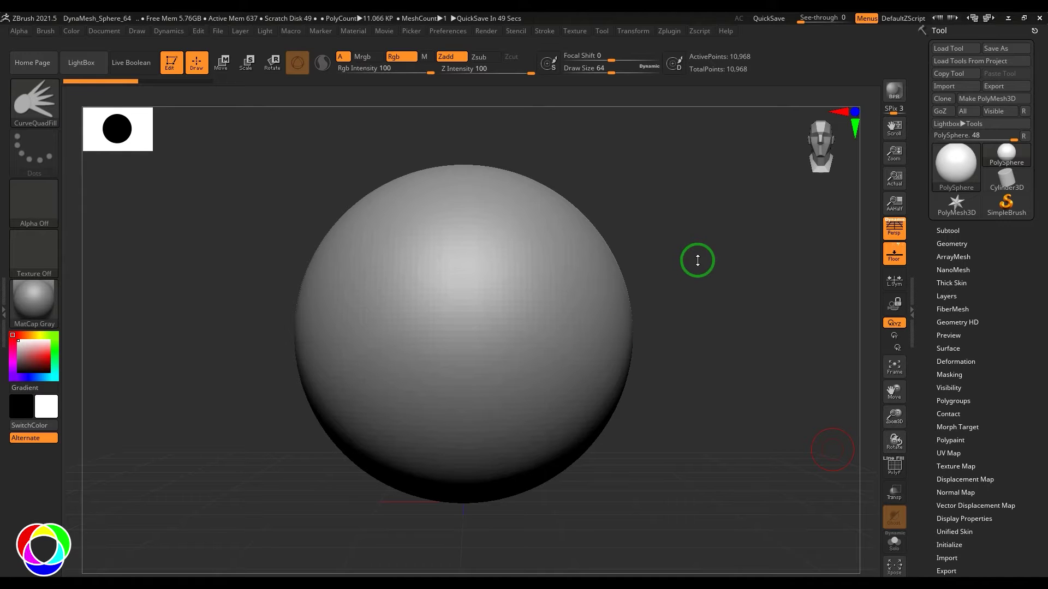
- Draw a rounded loop over the sphere's side with the CurveQuadFill brush to create mirrored filled shapes
left_click(47, 116)
left_click(309, 215)
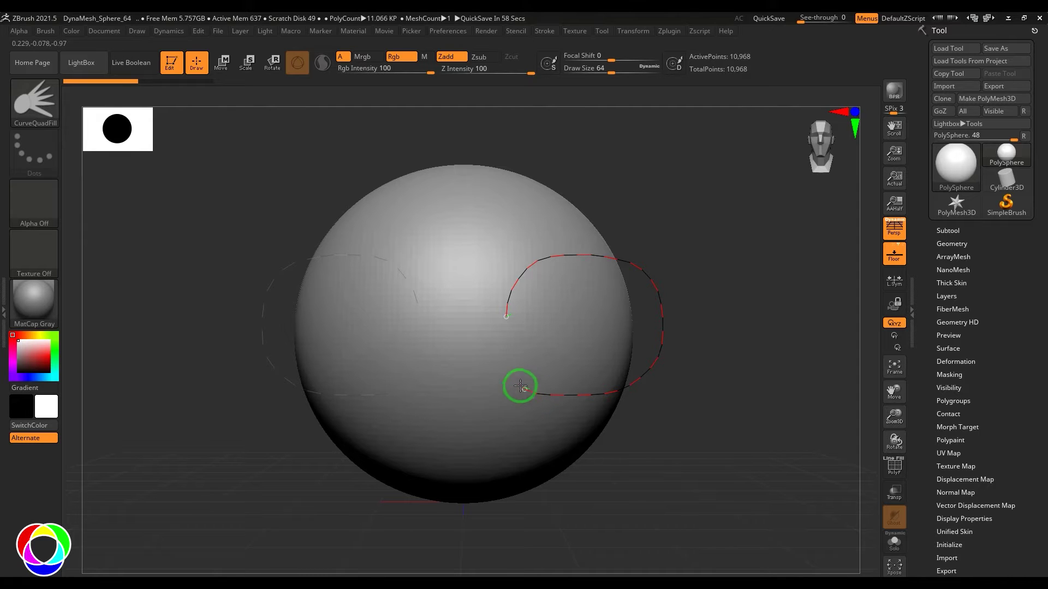
left_click_drag(511, 365, 511, 360)
mouse_move(763, 426)
left_mouse_down()
mouse_move(703, 449)
mouse_move(655, 437)
left_mouse_up()
left_click_drag(442, 449, 481, 440, "shift")
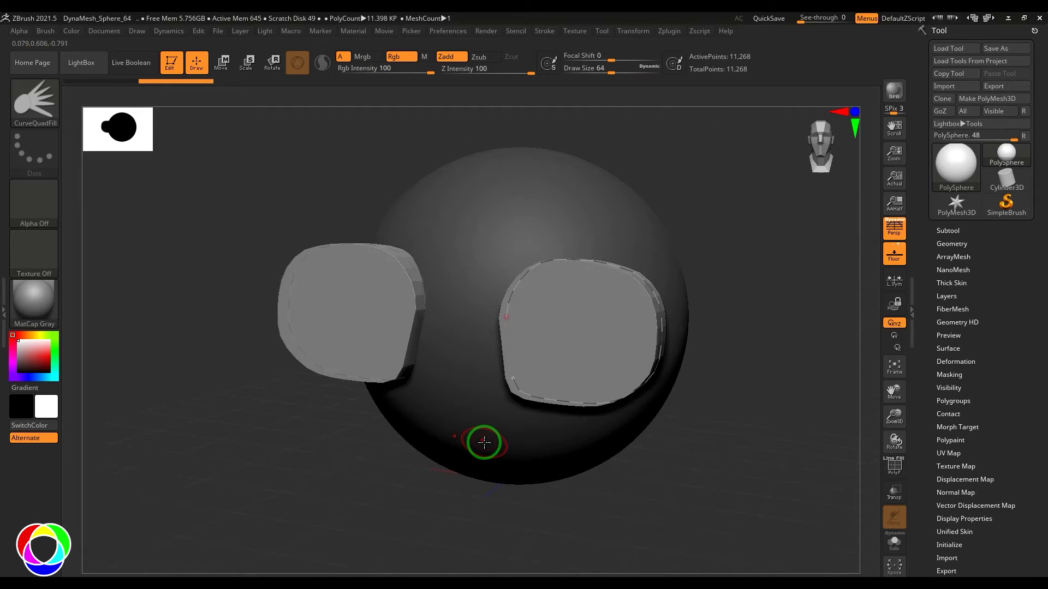
- Show the polyframe and examine the topology of the filled shapes on the sphere
key("shift+f")
left_click_drag(693, 442, 731, 430)
left_click(900, 460)
left_click(900, 460)
left_click_drag(682, 468, 709, 269)
- Change the draw size and update the filled shapes from their curve
key("s")
left_click(601, 296)
mouse_move(790, 394)
left_mouse_down()
mouse_move(800, 377)
mouse_move(751, 418)
mouse_move(676, 445)
mouse_move(776, 369)
mouse_move(784, 299)
mouse_move(802, 262)
left_mouse_up()
- Dock the Stroke palette in the tray and enable Lock Start and Lock End for the curve
left_click_drag(1003, 458, 992, 357)
left_click(545, 31)
mouse_move(538, 42)
left_mouse_down()
mouse_move(959, 362)
mouse_move(982, 347)
mouse_move(961, 218)
left_mouse_up()
left_click(950, 364)
left_click(953, 414)
left_click(1005, 415)
- Turn on the Liquid curve option and try it on the filled shapes' curve
left_click(1006, 401)
left_click_drag(725, 241, 825, 274)
left_click_drag(739, 296, 761, 336)
left_click_drag(764, 282, 706, 154)
- Turn off the Liquid curve option, enable Snap and try pulling the curve along the sphere
left_click(1001, 404)
left_click(1017, 388)
left_click_drag(685, 458, 659, 300)
mouse_move(634, 175)
left_mouse_down()
mouse_move(660, 232)
mouse_move(535, 190)
mouse_move(491, 124)
left_mouse_up()
key("ctrl+z")
left_click_drag(746, 372, 734, 414)
left_click_drag(631, 327, 486, 137)
left_click_drag(675, 253, 704, 420)
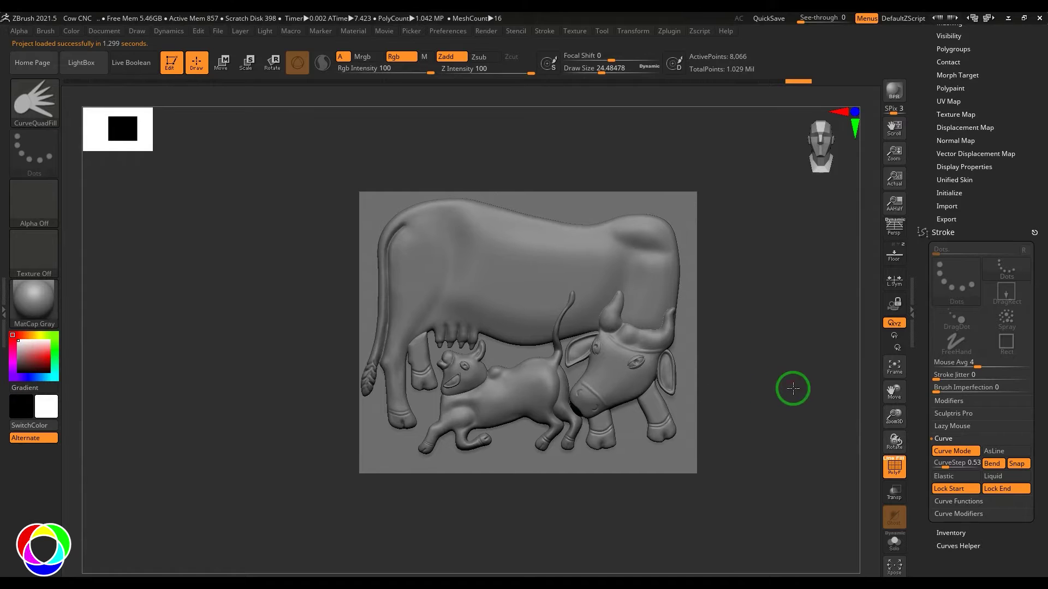
- Examine the separate meshes of the cow relief by selecting its parts one after another
left_click_drag(793, 389, 780, 405, "alt")
left_click(576, 277, "alt")
left_click(597, 418, "alt")
left_click(588, 463, "alt")
left_click(482, 420, "alt")
left_click(388, 375, "alt")
left_click(316, 367, "alt")
left_click_drag(771, 379, 758, 386, "alt")
left_click_drag(776, 425, 764, 362, "alt")
left_click(676, 430, "alt")
left_click_drag(770, 431, 770, 390, "alt")
- Choose the Plane3D primitive and convert it to a PolyMesh3D
scroll(1020, 178, "up", 8)
left_click(964, 182)
mouse_move(847, 275)
left_click(845, 240)
key("f")
left_click(994, 99)
key("f")
- Activate four-fold radial symmetry around the Z axis
left_click(633, 31)
left_click(662, 329)
left_click(647, 358)
left_click(633, 32)
left_click(649, 345)
left_click(669, 345)
left_click(633, 32)
left_click(696, 345)
left_click(672, 344)
left_click(634, 31)
left_click(675, 358)
- Draw a teardrop-shaped curve on the plane to create four filled petals around its centre
mouse_move(538, 219)
left_mouse_down()
mouse_move(542, 175)
mouse_move(531, 257)
mouse_move(502, 289)
mouse_move(505, 281)
left_mouse_up()
left_click_drag(786, 288, 727, 313)
left_click_drag(582, 323, 737, 288)
- Adjust the brush settings, set the draw size to about 13 and update the petals from their curve
left_click(44, 32)
left_click(72, 278)
left_click(541, 228)
mouse_move(743, 275)
left_mouse_down()
mouse_move(723, 283)
mouse_move(758, 264)
left_mouse_up()
key("s")
left_click_drag(640, 200, 633, 200)
left_click(543, 205)
left_click_drag(763, 256, 786, 257)
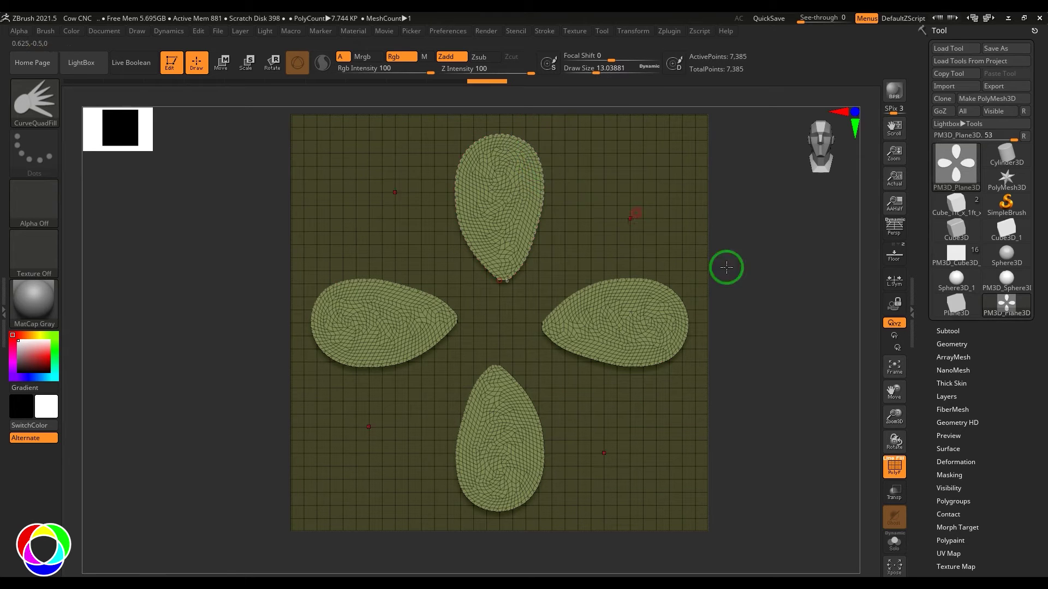
- Pull the petals' curve inward so that the four tips nearly meet at the plane's centre
mouse_move(971, 428)
left_mouse_down()
mouse_move(992, 367)
mouse_move(991, 273)
left_mouse_up()
left_click(1005, 309)
left_click_drag(541, 220, 539, 250)
mouse_move(676, 304)
left_mouse_down()
mouse_move(720, 351)
mouse_move(762, 320)
mouse_move(748, 346)
mouse_move(691, 275)
left_mouse_up()
- Split the petals off the plane into their own subtool
left_click(950, 79)
scroll(996, 192, "up", 5)
left_click(949, 137)
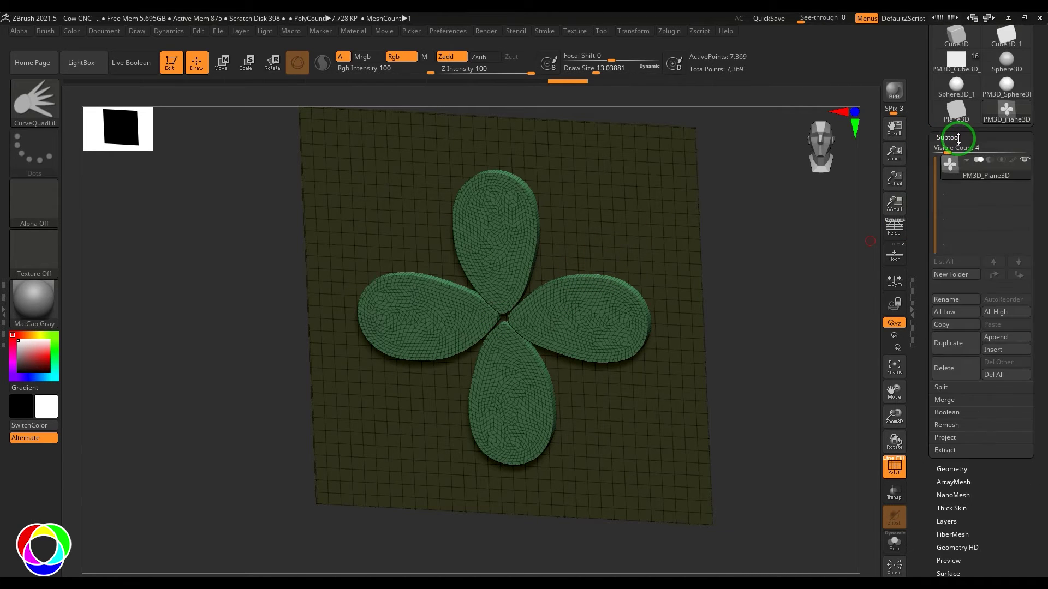
left_click(952, 391)
left_click(974, 439)
- Select the petals' subtool and display it on its own in Solo mode
left_click_drag(761, 363, 595, 345)
left_click(569, 320, "alt")
left_click(894, 543)
left_click_drag(743, 383, 688, 376)
left_click_drag(478, 224, 475, 191)
key("ctrl+z")
mouse_move(716, 267)
left_mouse_down()
mouse_move(641, 288)
mouse_move(714, 264)
mouse_move(604, 281)
mouse_move(665, 246)
mouse_move(620, 264)
mouse_move(746, 283)
mouse_move(748, 328)
mouse_move(544, 232)
left_mouse_up()
- Switch to the ZModeler brush and try it on the petals' polygons
key("b")
key("m")
left_click_drag(430, 300, 531, 267)
key("ctrl")
left_click(701, 274, "ctrl+shift")
left_click_drag(769, 322, 713, 335)
left_click_drag(321, 401, 566, 277)
left_click(555, 263)
left_click(558, 263)
left_click_drag(713, 340, 671, 270, "shift")
left_click_drag(599, 312, 622, 283)
- Isolate part of the petals to inspect it and restore the whole mesh's visibility
left_click(623, 283, "ctrl+shift")
left_click_drag(698, 294, 697, 312, "alt")
left_click_drag(531, 193, 746, 568, "ctrl")
left_click(751, 428, "ctrl+shift")
left_click_drag(779, 437, 643, 479, "shift")
key("f")
- Adjust the petals' shape with the Deformation settings
left_click(960, 136)
scroll(992, 313, "down", 1)
left_click(956, 238)
scroll(1025, 377, "down", 6)
left_click_drag(982, 380, 1013, 385)
left_click_drag(768, 399, 769, 429)
left_click_drag(769, 429, 686, 338, "alt")
left_click_drag(980, 380, 1043, 373)
left_click_drag(980, 385, 1003, 382)
mouse_move(743, 363)
left_mouse_down("shift")
mouse_move(707, 372)
mouse_move(758, 349)
mouse_move(756, 325)
mouse_move(773, 318)
mouse_move(801, 378)
left_mouse_up("shift")
- Separate the petals' faces into different polygroups
left_click(956, 53)
left_click_drag(982, 70, 989, 126)
left_click(943, 126)
left_click(948, 127)
left_click_drag(1031, 209, 953, 253)
left_click(956, 251)
left_click(948, 344)
left_click(954, 252)
- Enable KeepGroups in the ZRemesher settings for the petals
left_click_drag(981, 351, 984, 299)
left_click(953, 201)
left_click(952, 402)
left_click_drag(1036, 455, 1010, 393)
left_click(1004, 373)
- Try remeshing the petals twice with ZRemesher and undo each attempt
left_click(951, 342)
left_click_drag(637, 301, 690, 304)
key("ctrl+z")
left_click(958, 344)
key("ctrl+z")
- Turn off the Z-axis symmetry and remesh the petals with ZRemesher, keeping the polygroups
left_click(633, 31)
left_click(693, 345)
left_click(955, 341)
- Isolate the petals' polygroups one at a time to inspect the new topology and show all petals again
left_click_drag(636, 346, 391, 345)
left_click(392, 345, "ctrl+shift")
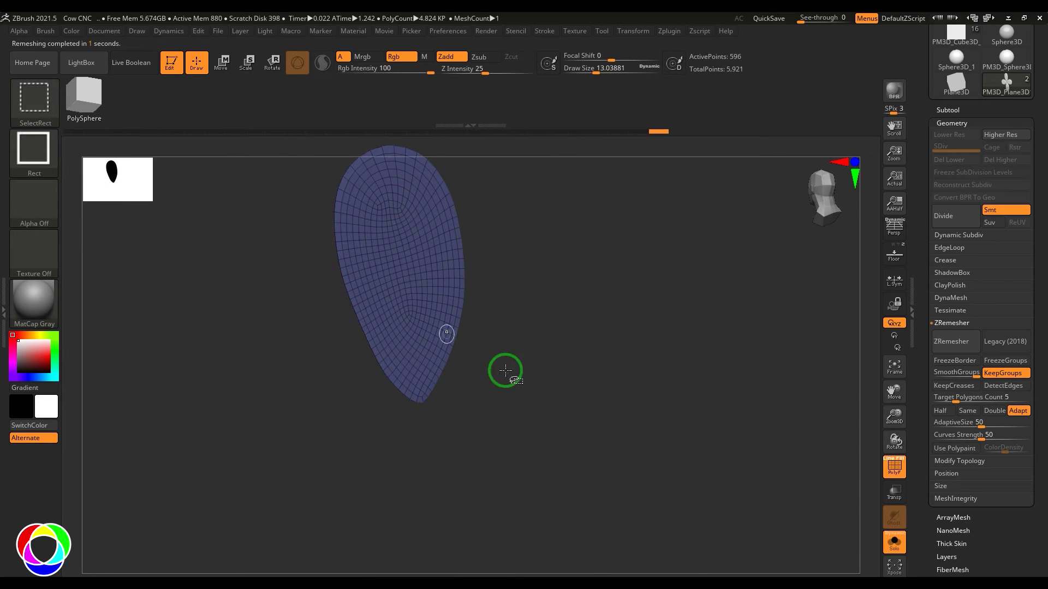
left_click(624, 308, "ctrl+shift")
left_click(555, 384, "ctrl+shift")
left_click(718, 284, "ctrl+shift")
left_click(718, 284, "ctrl+shift")
left_click(339, 440, "ctrl+shift")
left_click(440, 509, "ctrl+shift")
left_click(731, 288, "ctrl+shift")
- Merge all four petals into a single polygroup
key("ctrl+w")
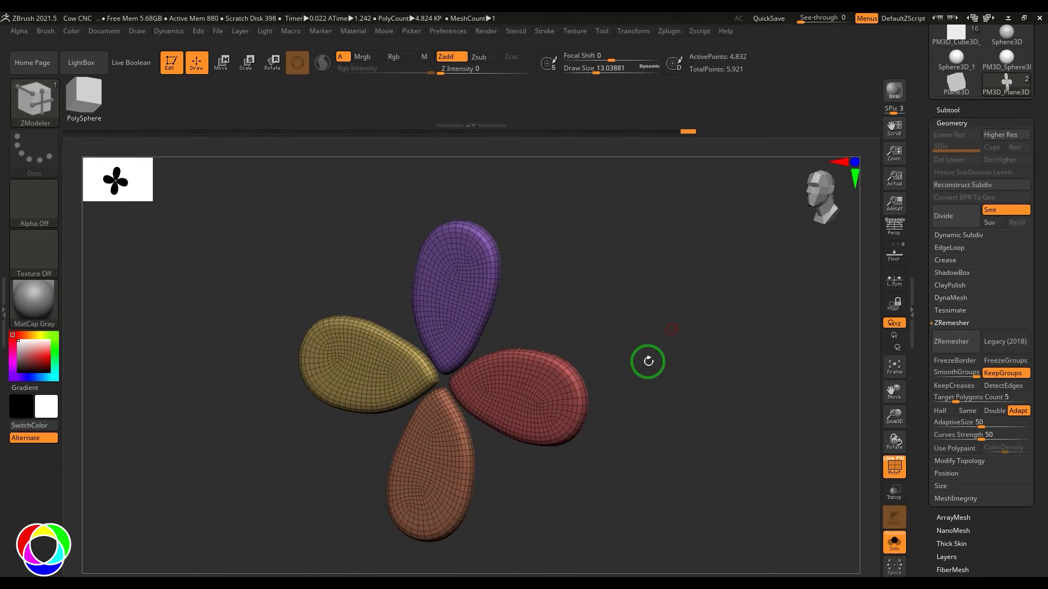
left_click_drag(647, 360, 625, 351)
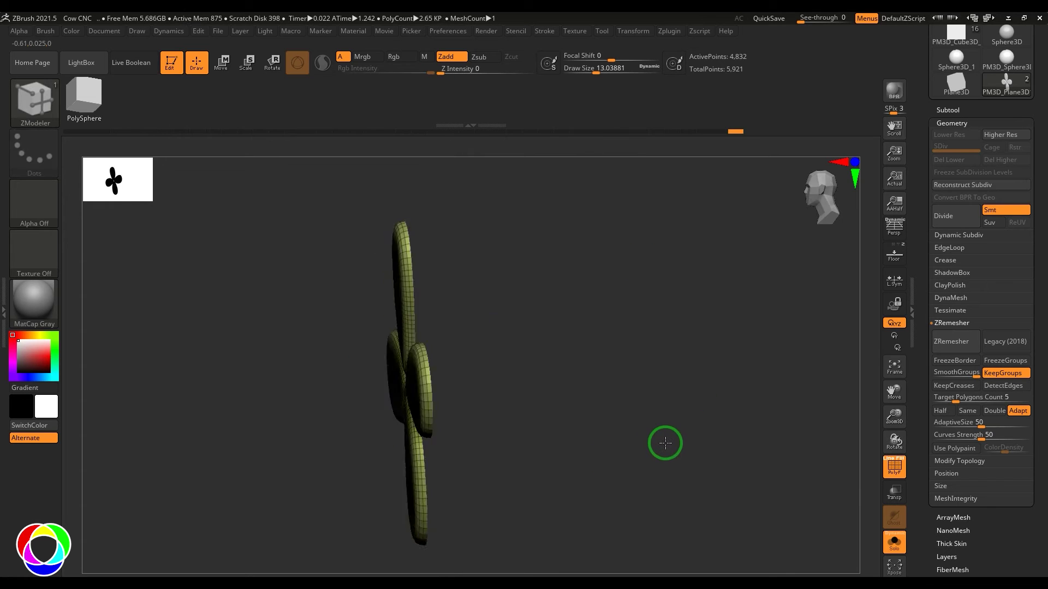
- Subdivide the petals twice, hide the wireframe display and turn the model's symmetry back on
left_click_drag(665, 443, 734, 422, "shift")
key("ctrl+d")
key("ctrl+d")
key("shift+f")
left_click_drag(573, 248, 645, 253, "alt")
left_click(633, 30)
left_click(670, 334)
- Mask the inner area of the petals, blur the mask and invert it
mouse_move(468, 309)
left_mouse_down("ctrl")
mouse_move(464, 253)
mouse_move(480, 215)
mouse_move(521, 207)
mouse_move(542, 224)
mouse_move(544, 303)
left_mouse_up("ctrl")
left_click(543, 303, "ctrl")
left_click(543, 302, "ctrl")
left_click(677, 260, "ctrl")
- Push the unmasked petal interiors inward along the depth direction to hollow them out, and clear the mask
mouse_move(677, 260)
left_mouse_down()
mouse_move(666, 288)
mouse_move(628, 297)
left_mouse_up()
key("w")
left_click_drag(626, 236, 620, 241)
left_click_drag(674, 268, 644, 246)
left_click(562, 171, "alt")
left_click(481, 319, "alt")
left_click_drag(496, 249, 498, 311)
left_click_drag(688, 295, 646, 333)
left_click_drag(444, 289, 419, 288)
left_click_drag(507, 320, 516, 278)
left_click_drag(635, 268, 644, 243, "ctrl")
left_click_drag(644, 244, 641, 191, "alt")
- Go down one subdivision level and increase a deformation amount on the petals
mouse_move(620, 389)
right_mouse_down()
mouse_move(557, 381)
mouse_move(361, 224)
mouse_move(767, 435)
right_mouse_up()
key("q")
right_click_drag(767, 436, 878, 399, "alt")
left_click(955, 326)
left_click_drag(995, 516, 994, 416)
left_click(962, 395)
left_click(980, 461)
left_click(978, 459)
key("shift+d")
left_click_drag(982, 462, 1016, 463)
- Smooth the petal surfaces and return to the higher subdivision level
mouse_move(471, 235)
left_mouse_down("shift")
mouse_move(539, 224)
mouse_move(534, 238)
mouse_move(509, 164)
mouse_move(541, 206)
mouse_move(498, 168)
mouse_move(492, 192)
left_mouse_up("shift")
left_click_drag(552, 236, 558, 233)
right_click_drag(591, 223, 625, 190, "ctrl")
key("d")
left_click_drag(695, 155, 705, 167, "alt")
- Choose a sculpting brush for the petal veins with BrushTip 2 and reduce the draw size to 8
key("b")
left_click(360, 235)
left_click(124, 103)
key("s")
left_click_drag(510, 284, 494, 291)
- Subdivide the petals once more and engrave thin vein lines running outward along each petal
left_click_drag(513, 232, 522, 157)
key("ctrl+z")
key("ctrl+d")
key("ctrl+z")
left_click(568, 302, "ctrl")
key("ctrl+d")
key("ctrl+z")
key("ctrl+d")
- Duplicate the petals' subtool
left_click_drag(950, 102, 999, 179)
left_click(954, 175)
left_click_drag(678, 248, 663, 249, "alt")
mouse_move(663, 248)
left_mouse_down()
mouse_move(641, 269)
mouse_move(654, 240)
left_mouse_up()
left_click(949, 163)
left_click(949, 368)
- Turn symmetry off, leave solo display, and rotate and offset the duplicated petals to fill the gaps between the original ones
key("e")
left_click(625, 27)
left_click(569, 252)
left_click_drag(540, 298, 554, 319)
key("ctrl+z")
left_click_drag(554, 297, 560, 336)
key("ctrl+z")
left_click(892, 540)
left_click_drag(689, 379, 654, 370)
left_click_drag(654, 370, 665, 382, "alt")
left_click_drag(486, 375, 498, 375)
mouse_move(726, 400)
left_mouse_down("shift")
mouse_move(745, 342)
mouse_move(774, 402)
mouse_move(718, 398)
mouse_move(737, 403)
left_mouse_up("shift")
- Merge the original and duplicated petals into one subtool
left_click(949, 214)
left_click(954, 489)
left_click(966, 450)
- Append a sphere as a new subtool and make it the active one
left_click(995, 361)
left_click(544, 402)
left_click(679, 406)
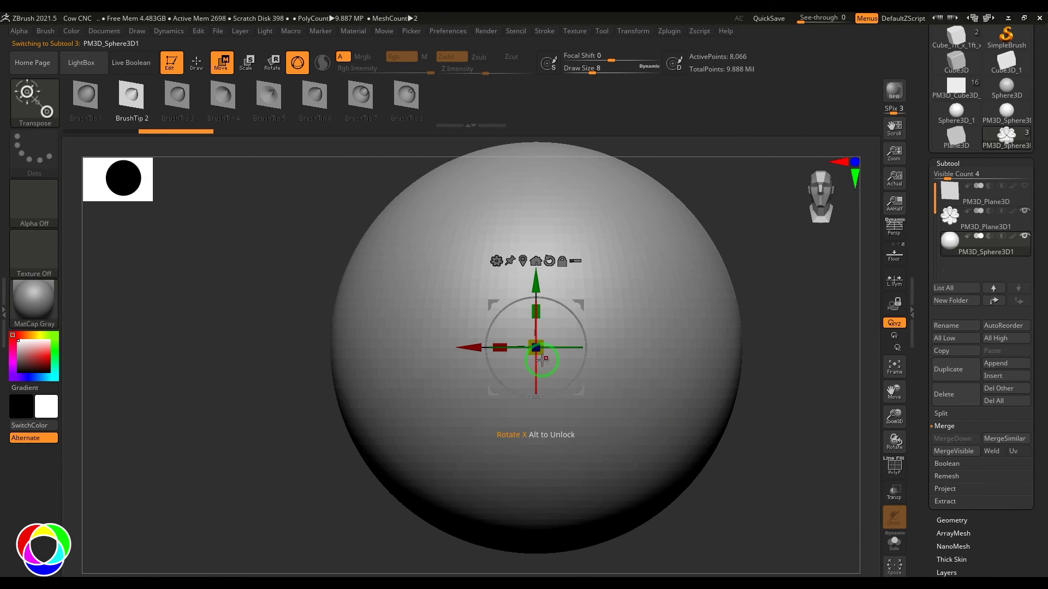
- Scale the sphere down and position it as the round centre of the flower
left_click(634, 31)
left_click_drag(543, 354, 415, 237)
left_click_drag(744, 391, 734, 488)
left_click_drag(796, 426, 764, 453)
left_click_drag(510, 361, 546, 342)
left_click_drag(489, 371, 512, 367)
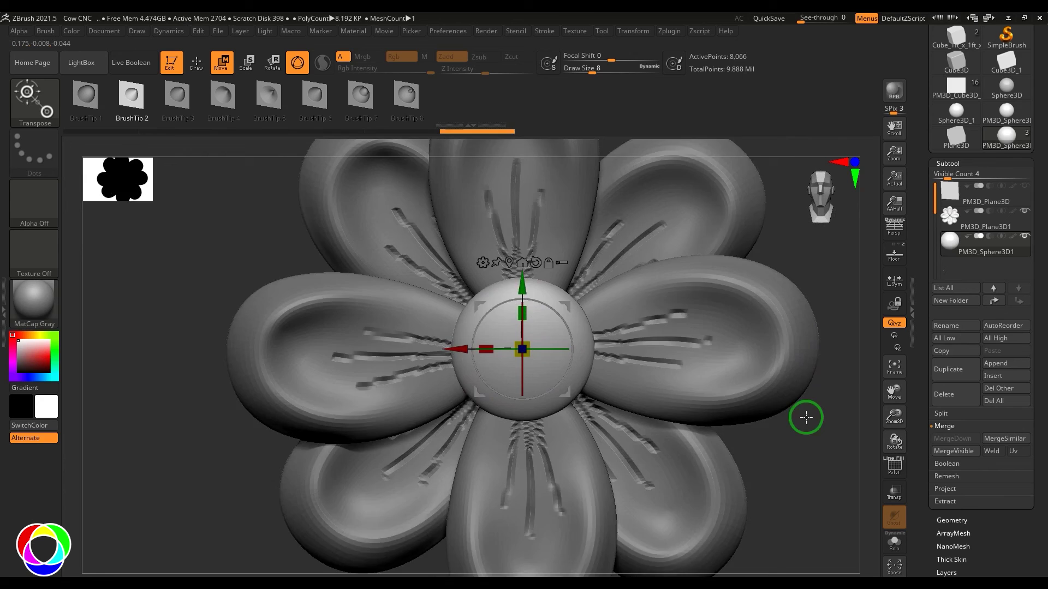